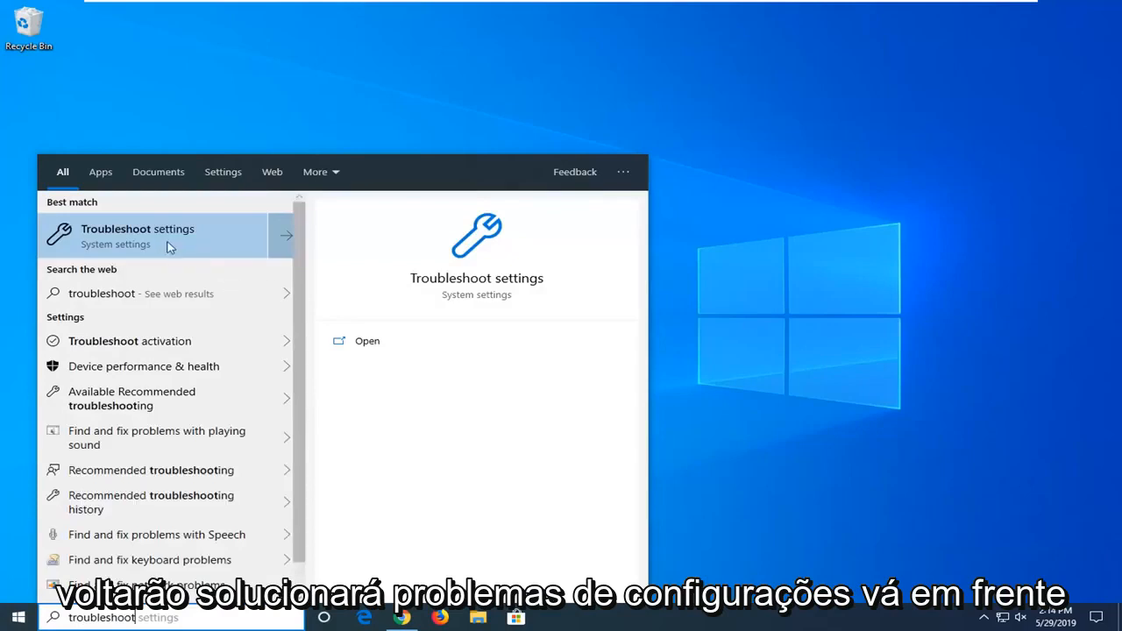
Open the Troubleshoot settings and run the Printer troubleshooter.
{"action": "left_click", "coordinate": [166, 241]}
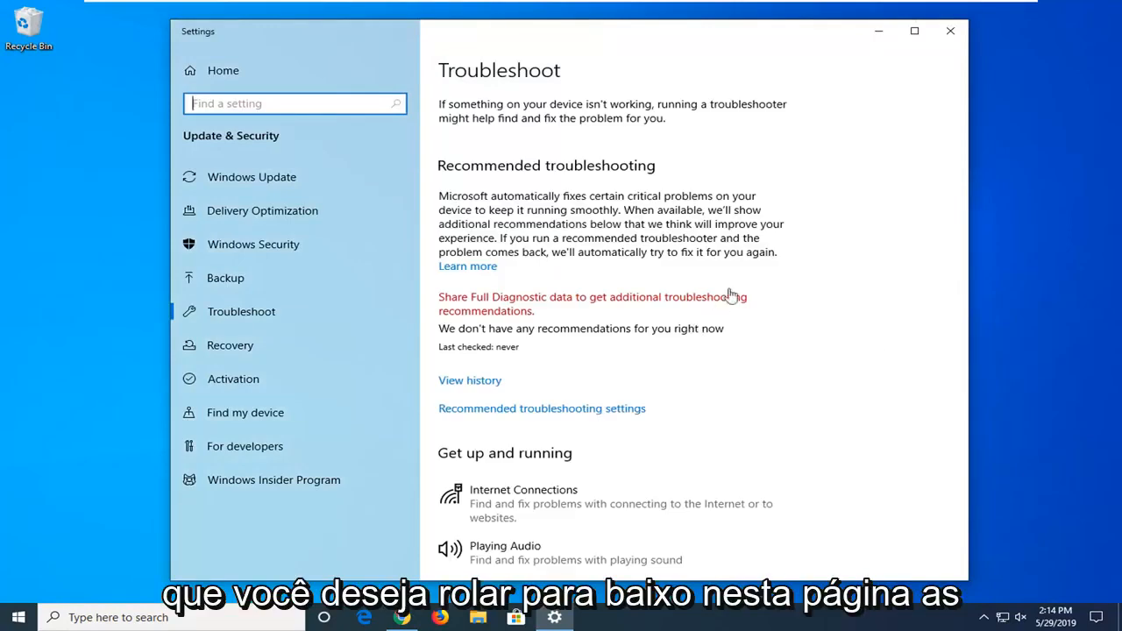
{"action": "scroll", "coordinate": [707, 283], "scroll_direction": "down", "scroll_amount": 3}
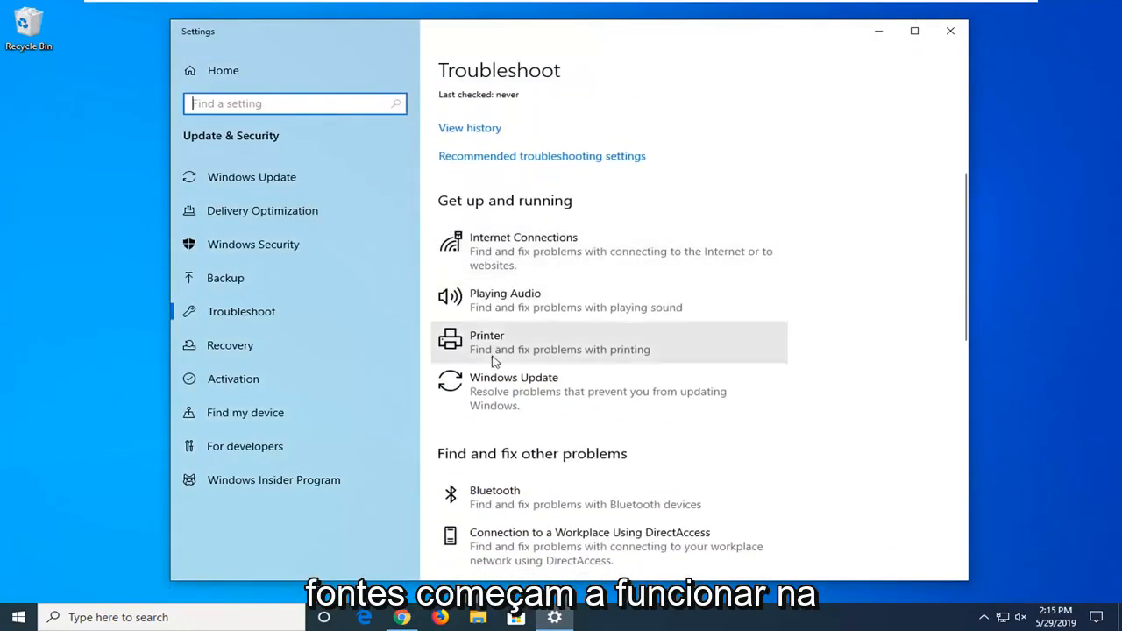
{"action": "left_click", "coordinate": [593, 351]}
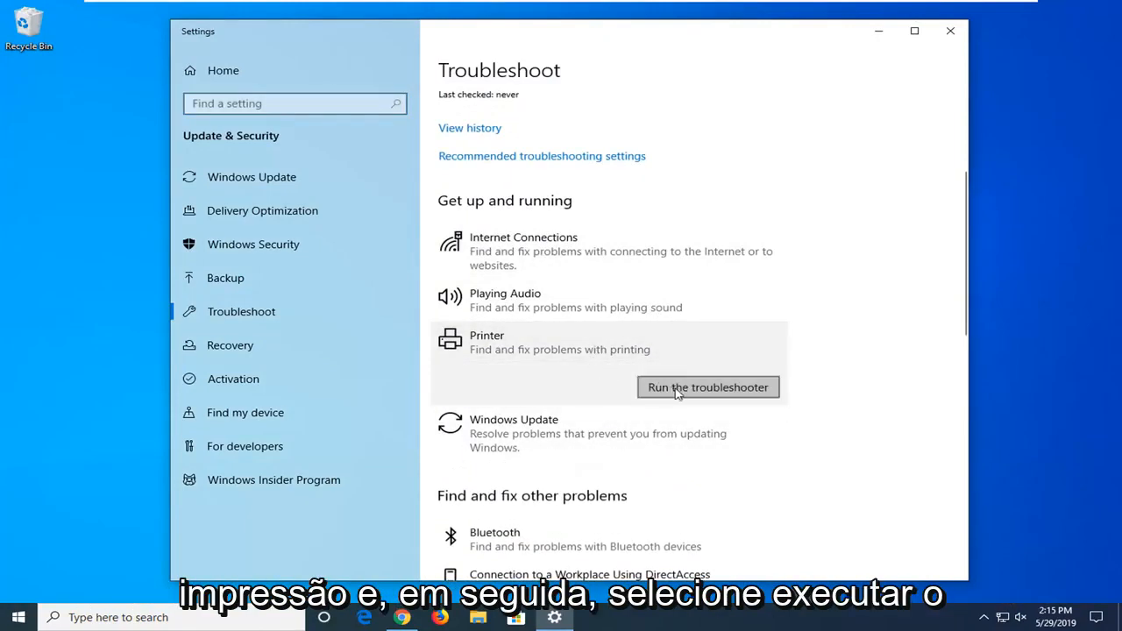
{"action": "left_click", "coordinate": [677, 390]}
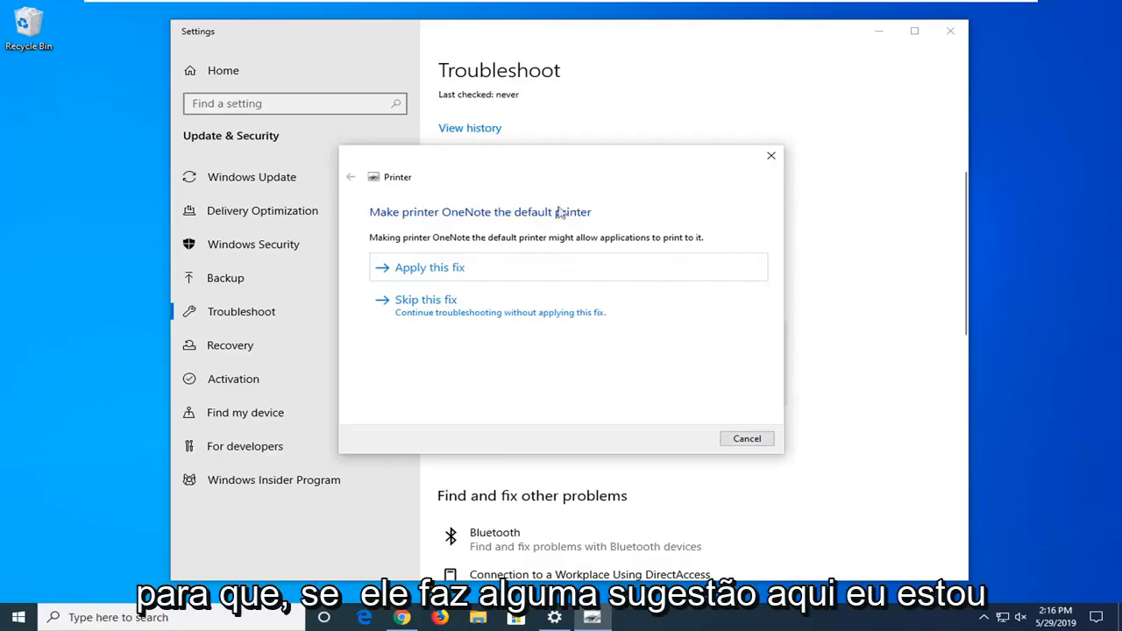
Apply the fix that makes OneNote the default printer, and close the troubleshooter and Settings.
{"action": "left_click", "coordinate": [448, 267]}
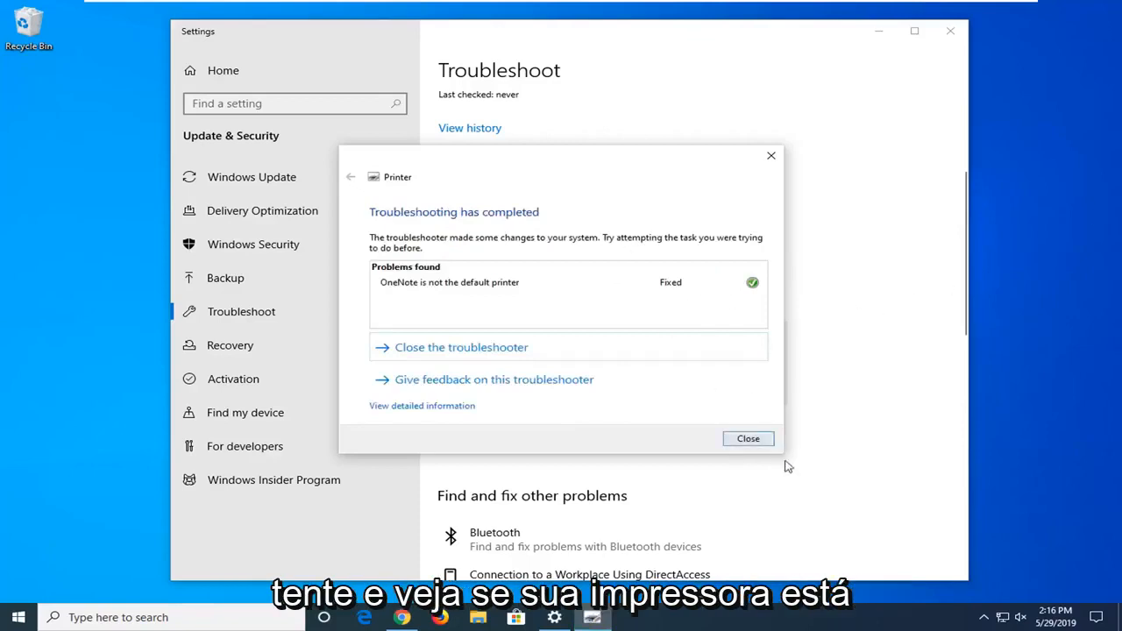
{"action": "left_click", "coordinate": [760, 443]}
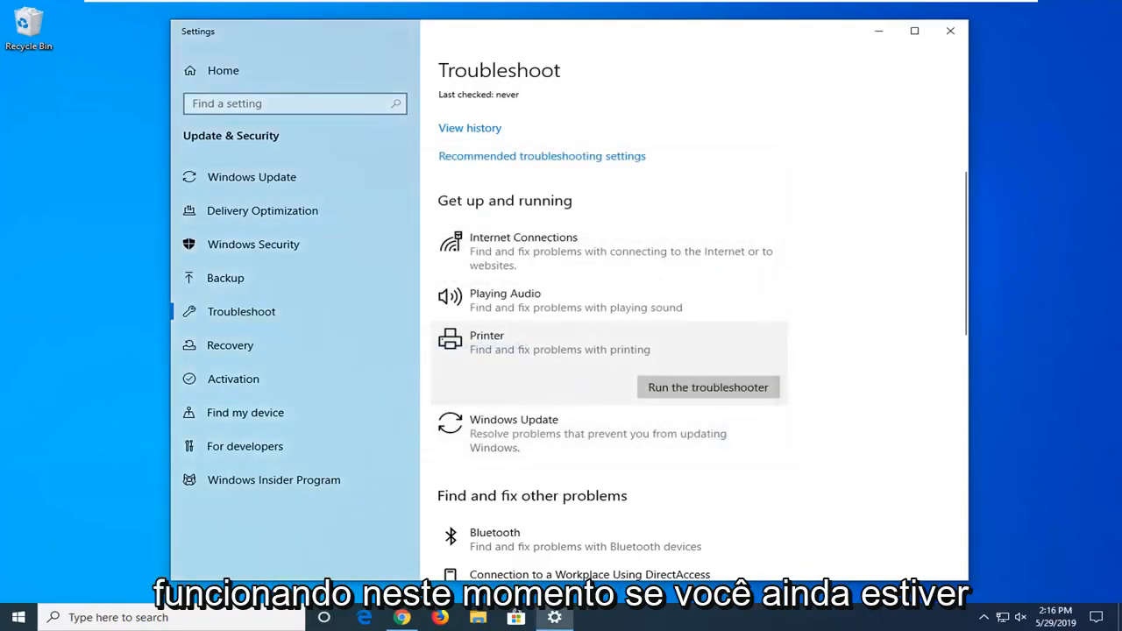
{"action": "left_click", "coordinate": [951, 35]}
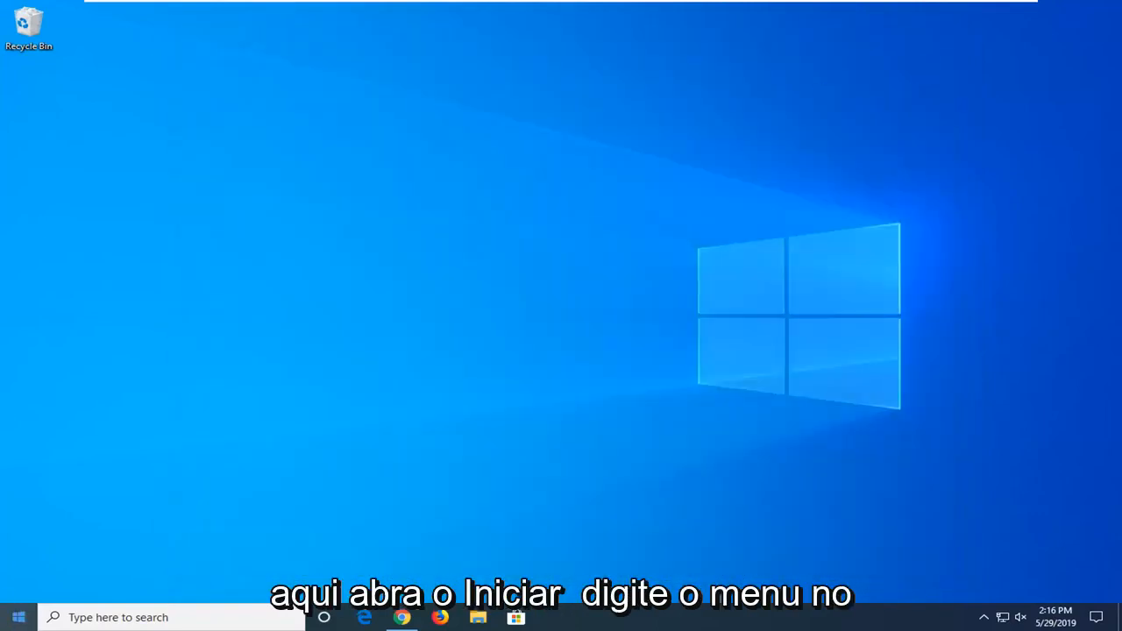
Open Devices and Printers from the Control Panel, then collapse and re-expand the Printers section.
{"action": "left_click", "coordinate": [19, 617]}
{"action": "type", "text": "dontro"}
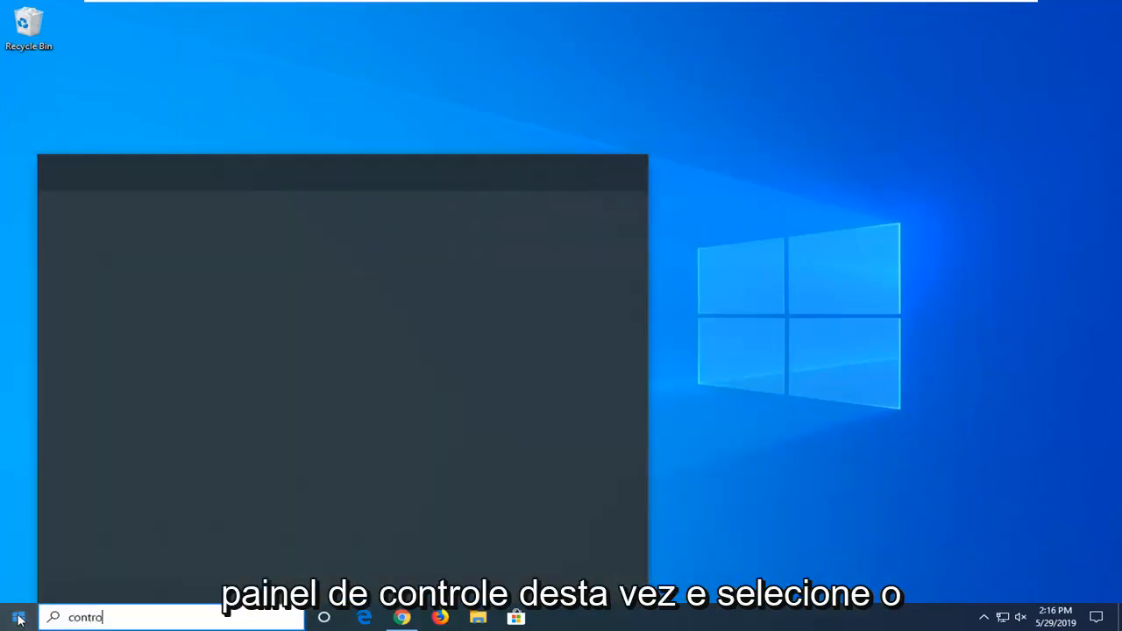
{"action": "type", "text": "l panel"}
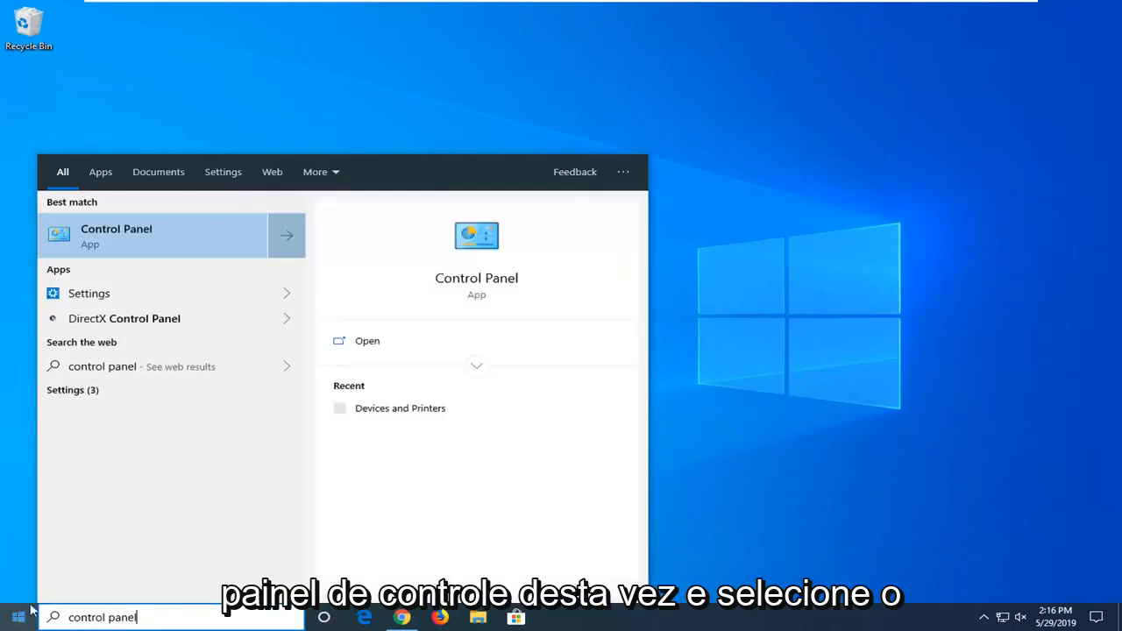
{"action": "left_click", "coordinate": [165, 226]}
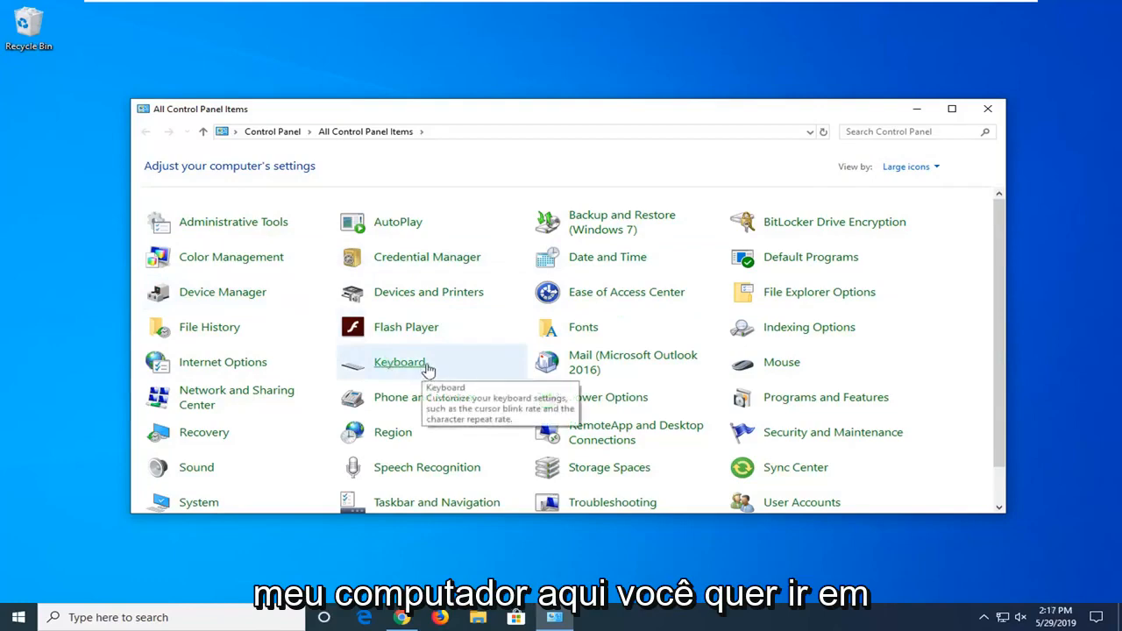
{"action": "left_click", "coordinate": [446, 295]}
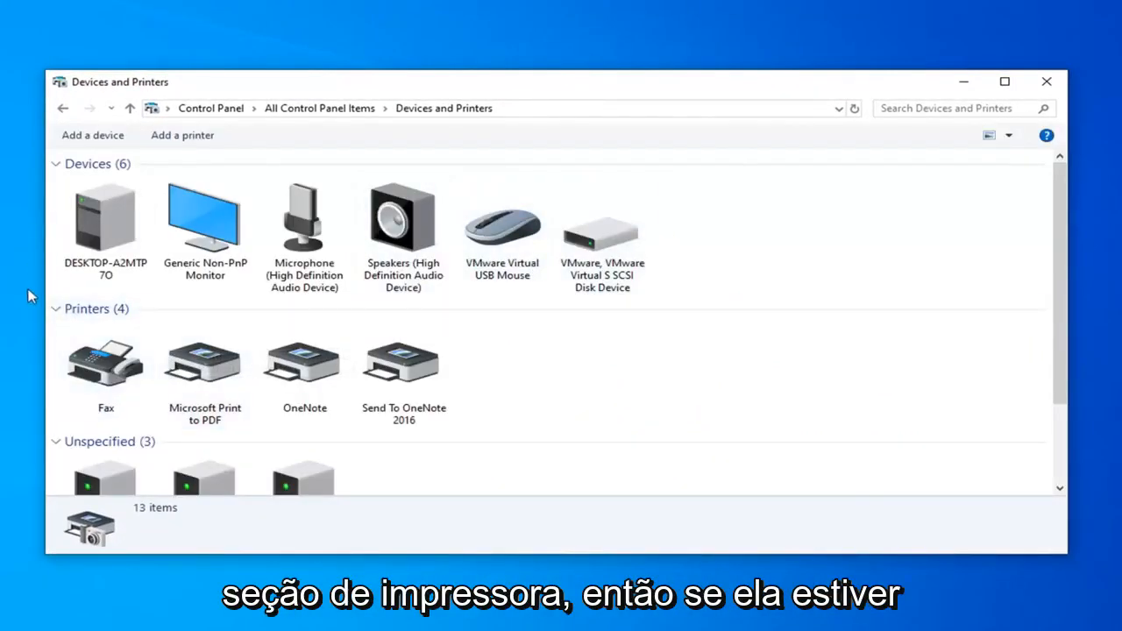
{"action": "left_click", "coordinate": [57, 310]}
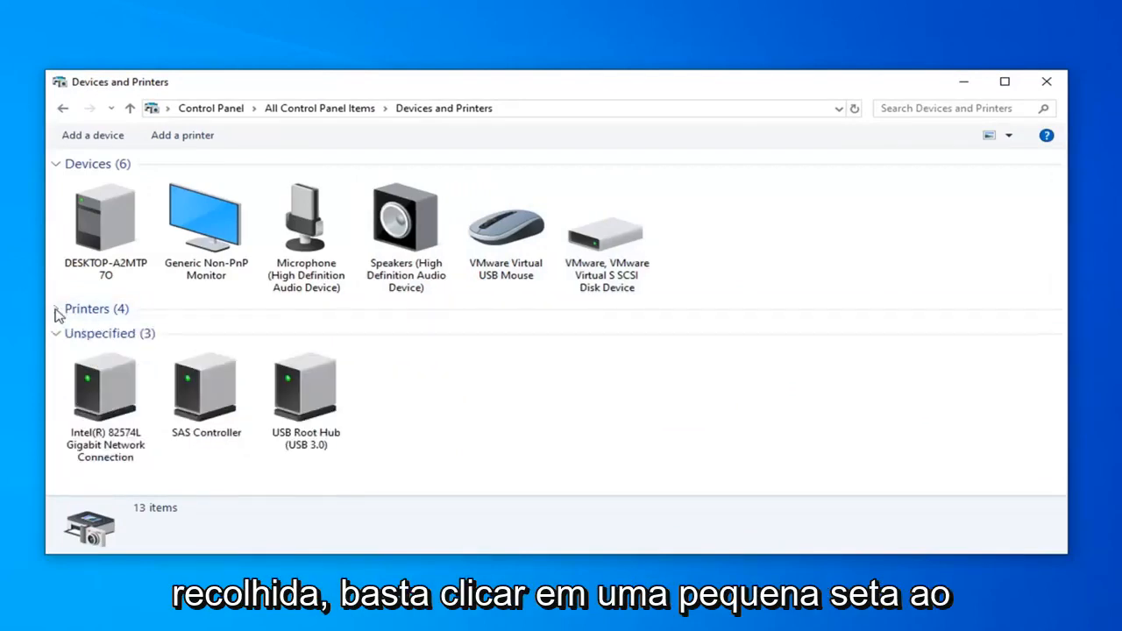
{"action": "left_click", "coordinate": [57, 310]}
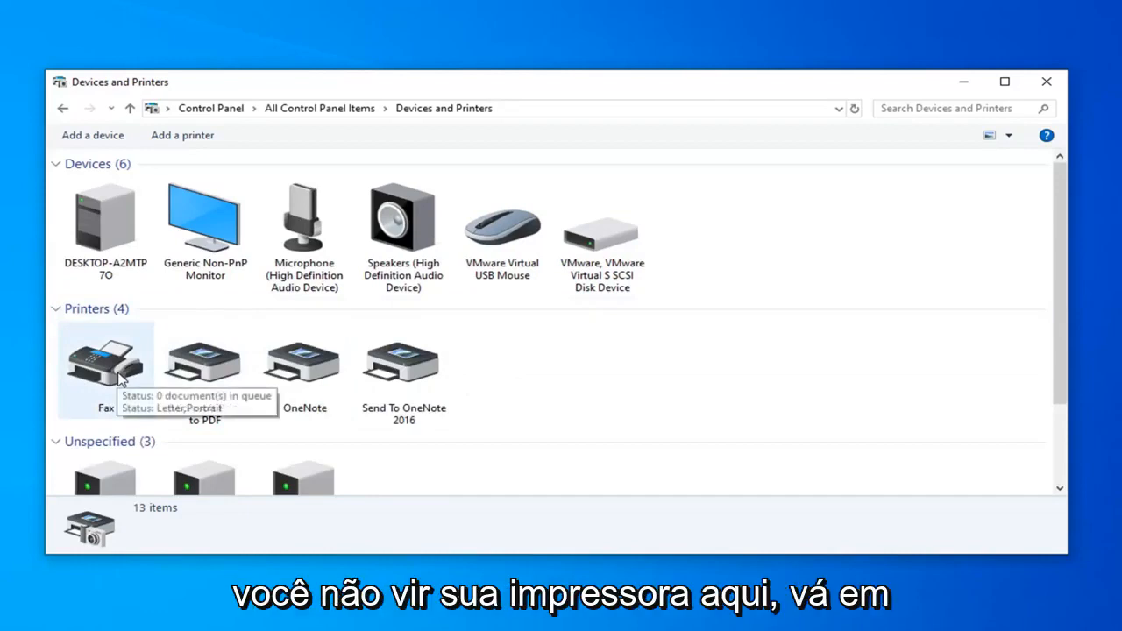
Start adding a printer that isn't listed, choosing to add a local or network printer with manual settings.
{"action": "left_click", "coordinate": [194, 141]}
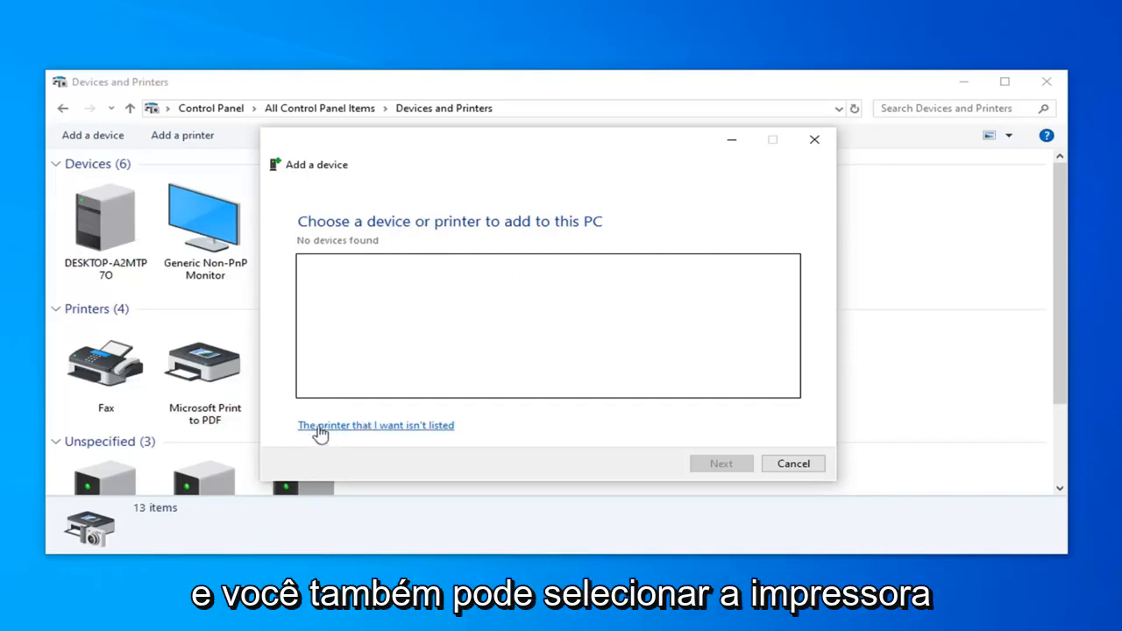
{"action": "left_click", "coordinate": [385, 434]}
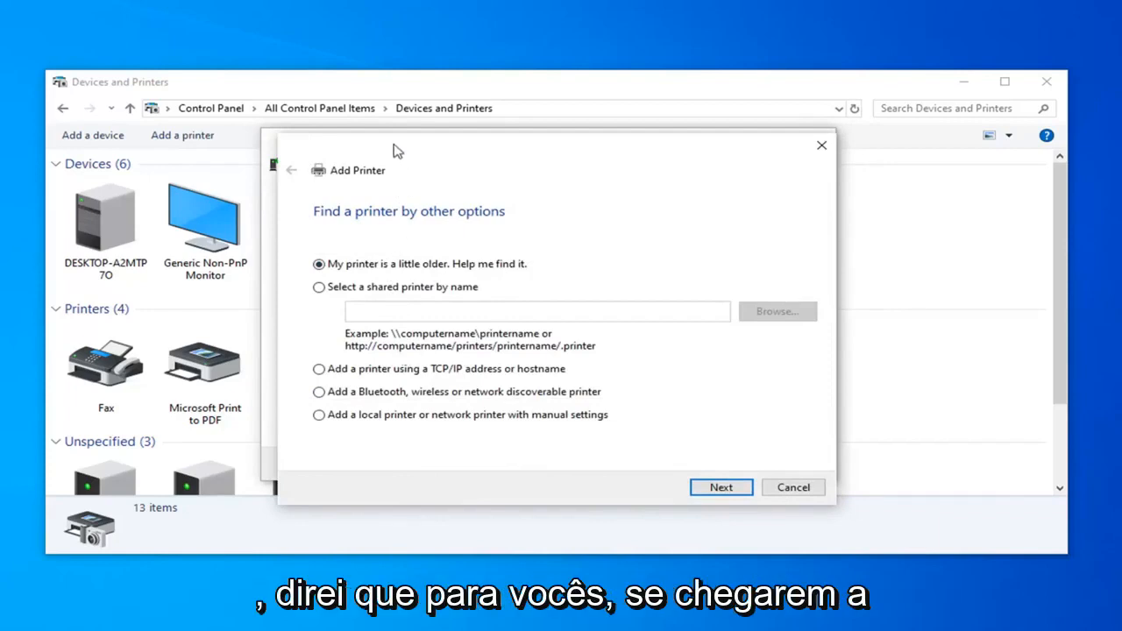
{"action": "mouse_move", "coordinate": [403, 155]}
{"action": "left_mouse_down"}
{"action": "mouse_move", "coordinate": [384, 136]}
{"action": "mouse_move", "coordinate": [400, 141]}
{"action": "left_mouse_up"}
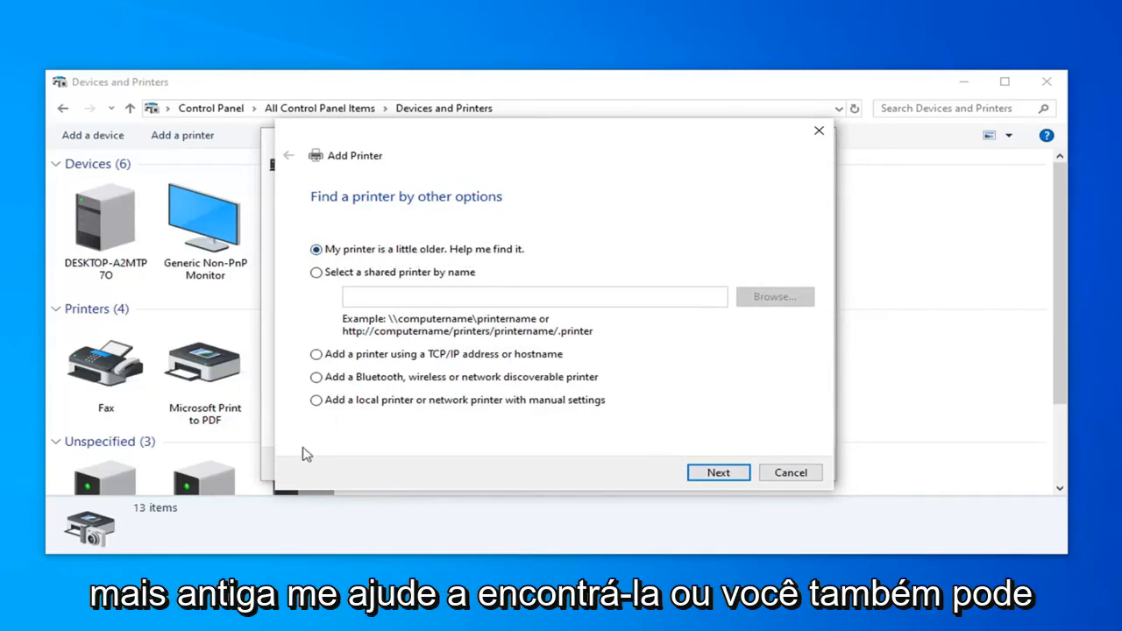
{"action": "left_click", "coordinate": [316, 401]}
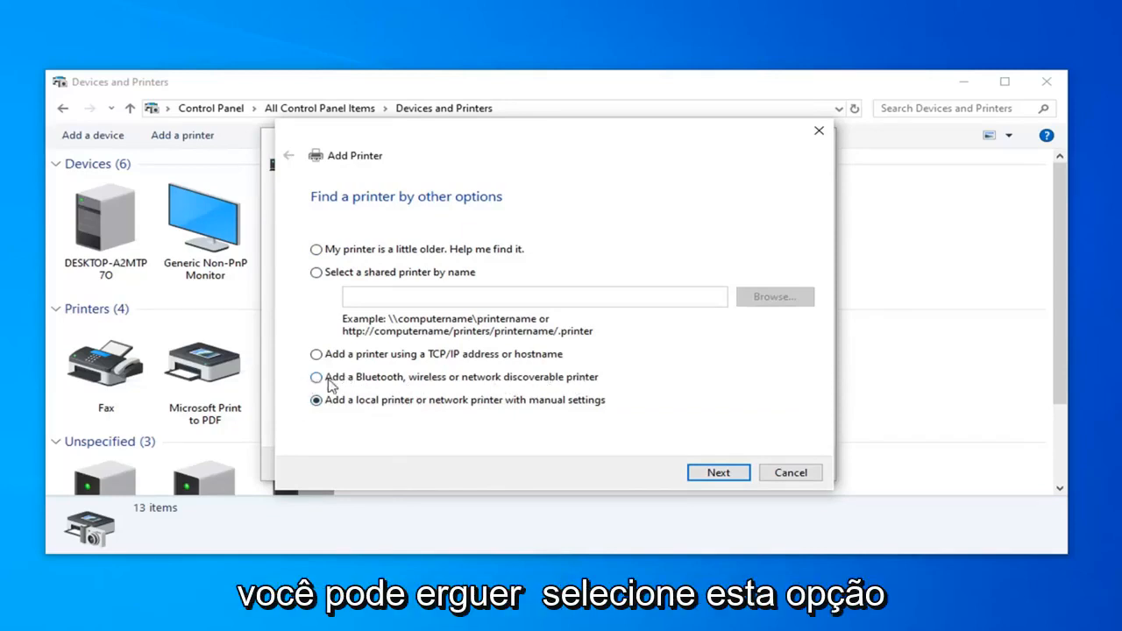
{"action": "left_click", "coordinate": [367, 355]}
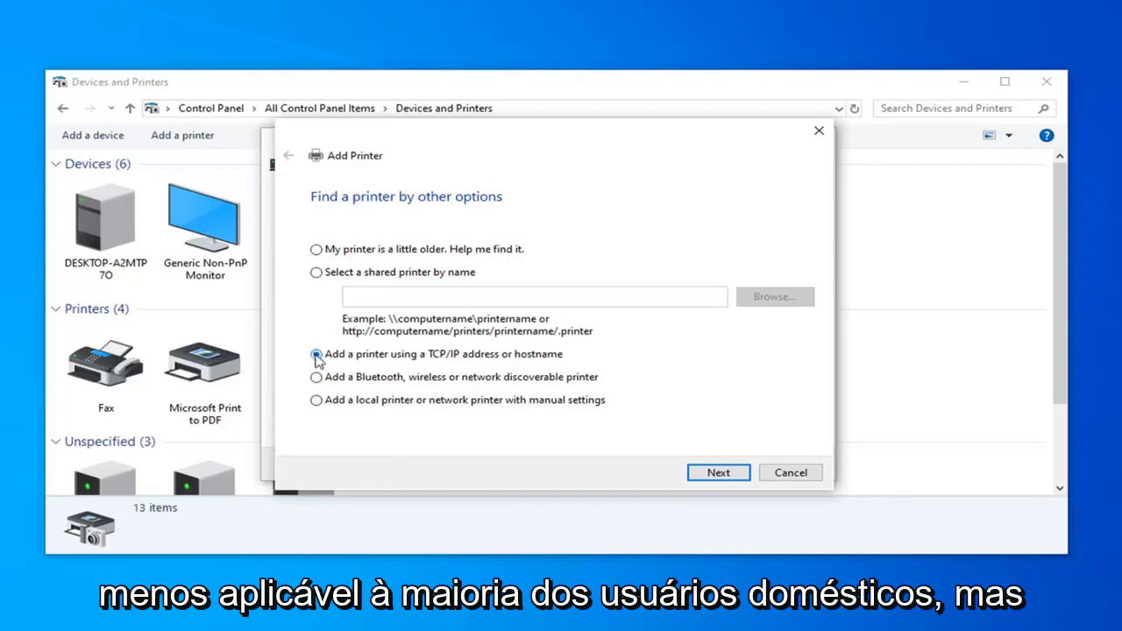
{"action": "left_click", "coordinate": [319, 401]}
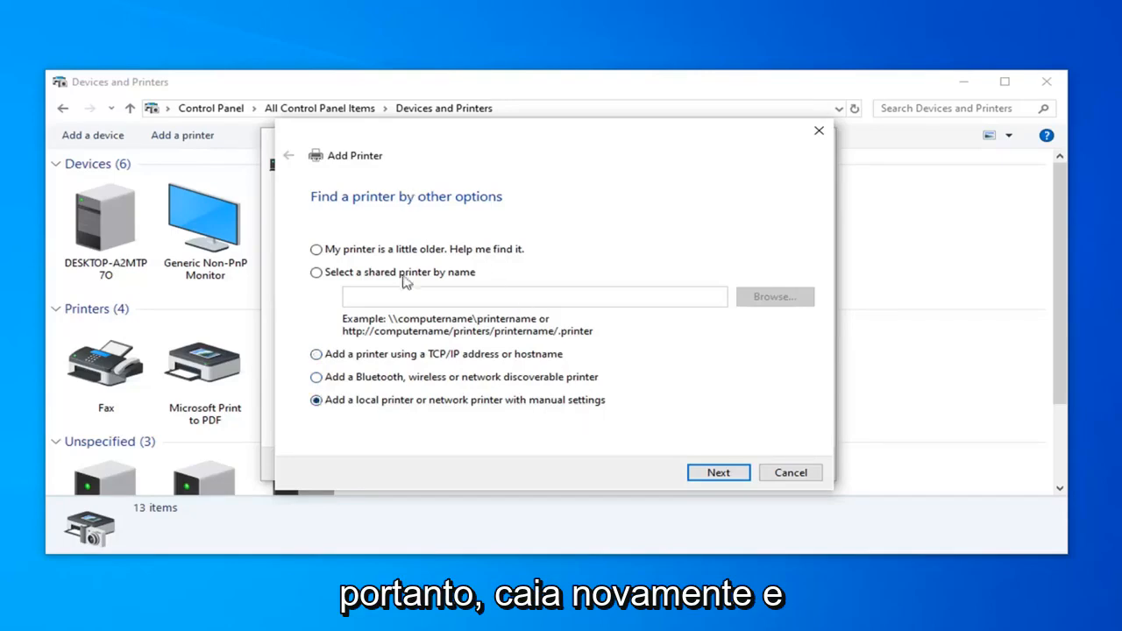
{"action": "left_click", "coordinate": [692, 475]}
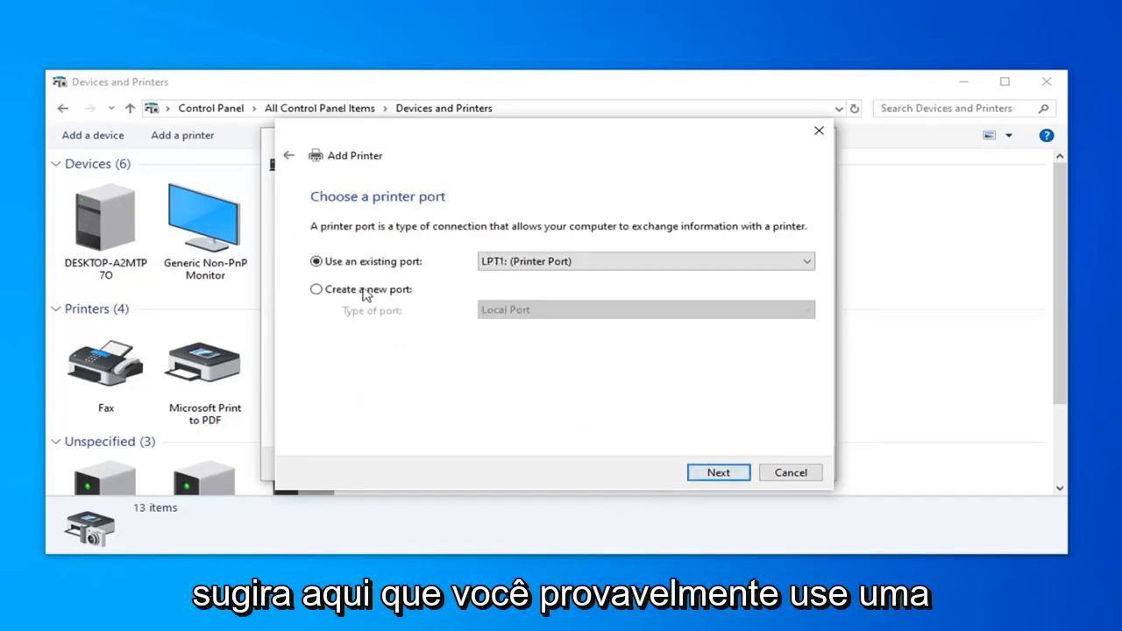
Continue to driver selection with the existing port LPT1: (Printer Port), then cancel the printer setup and close its windows.
{"action": "left_click", "coordinate": [526, 262]}
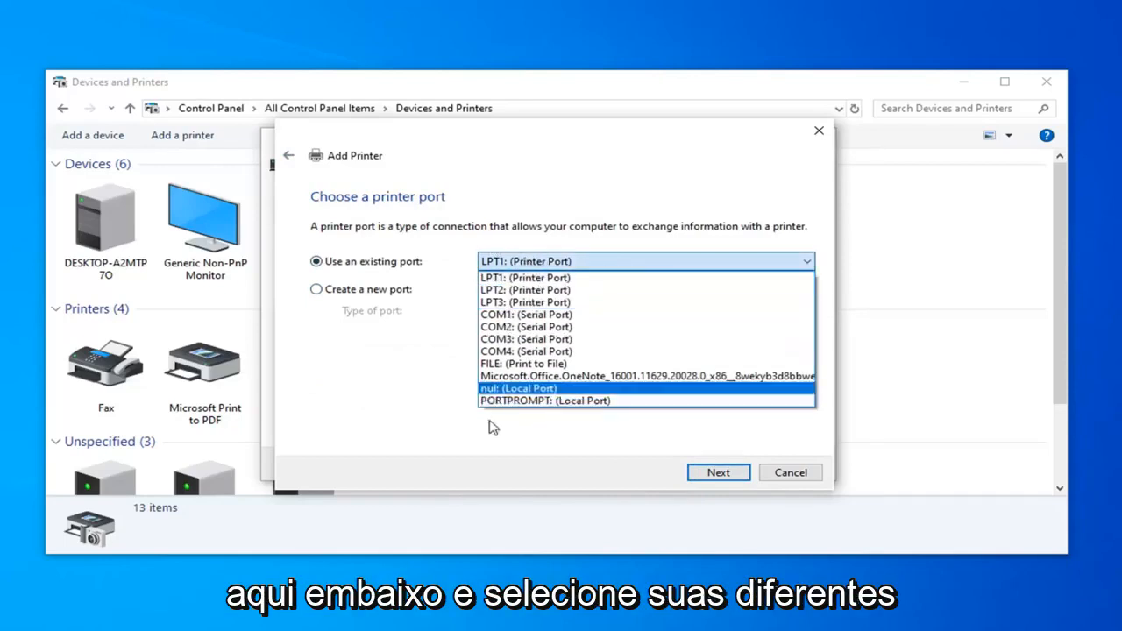
{"action": "left_click", "coordinate": [368, 414]}
{"action": "left_click", "coordinate": [712, 473]}
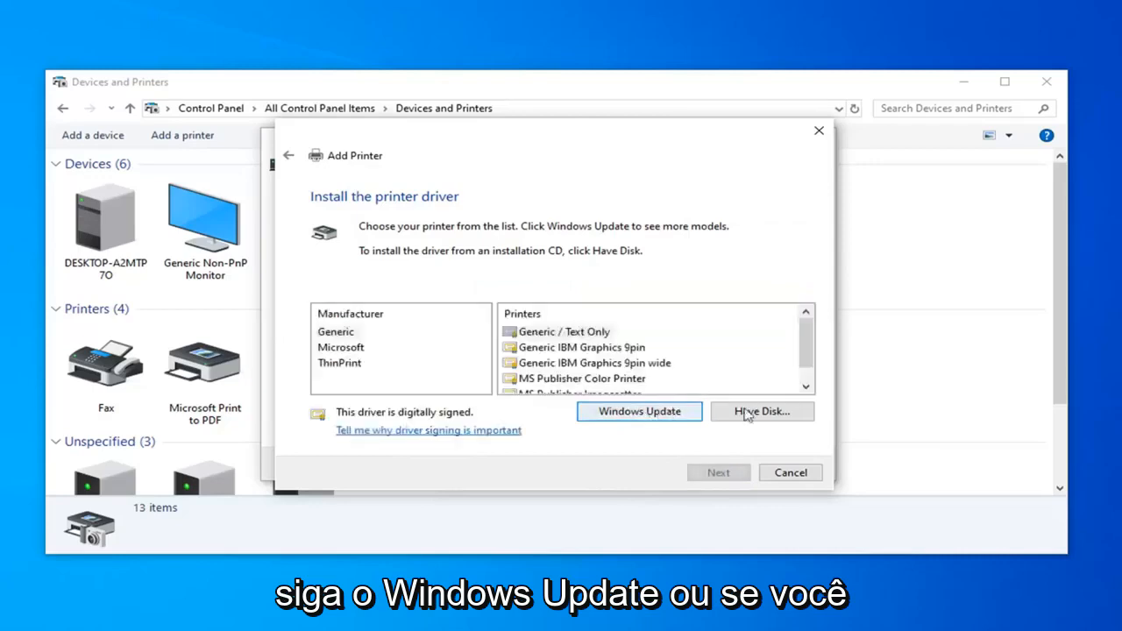
{"action": "left_click", "coordinate": [786, 478]}
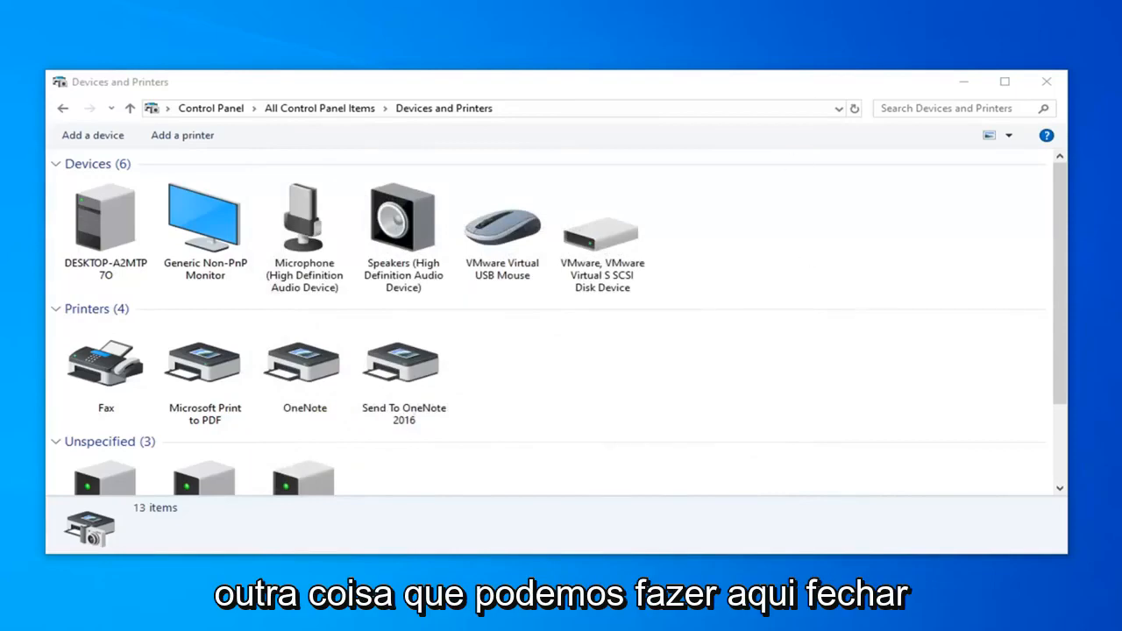
{"action": "left_click", "coordinate": [1046, 81]}
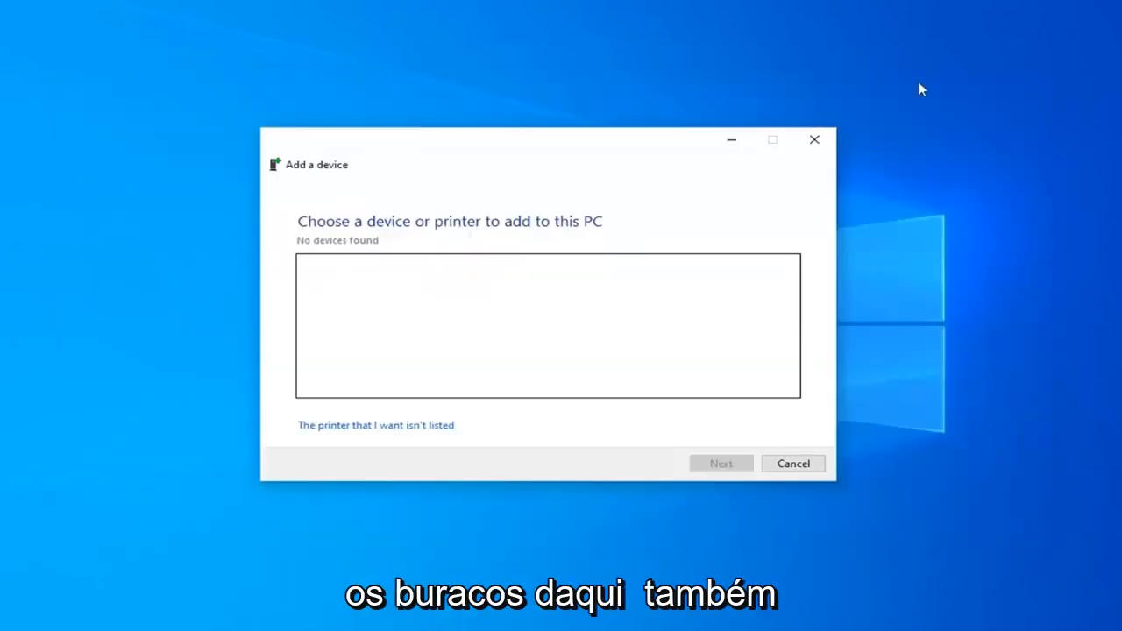
{"action": "left_click", "coordinate": [820, 140]}
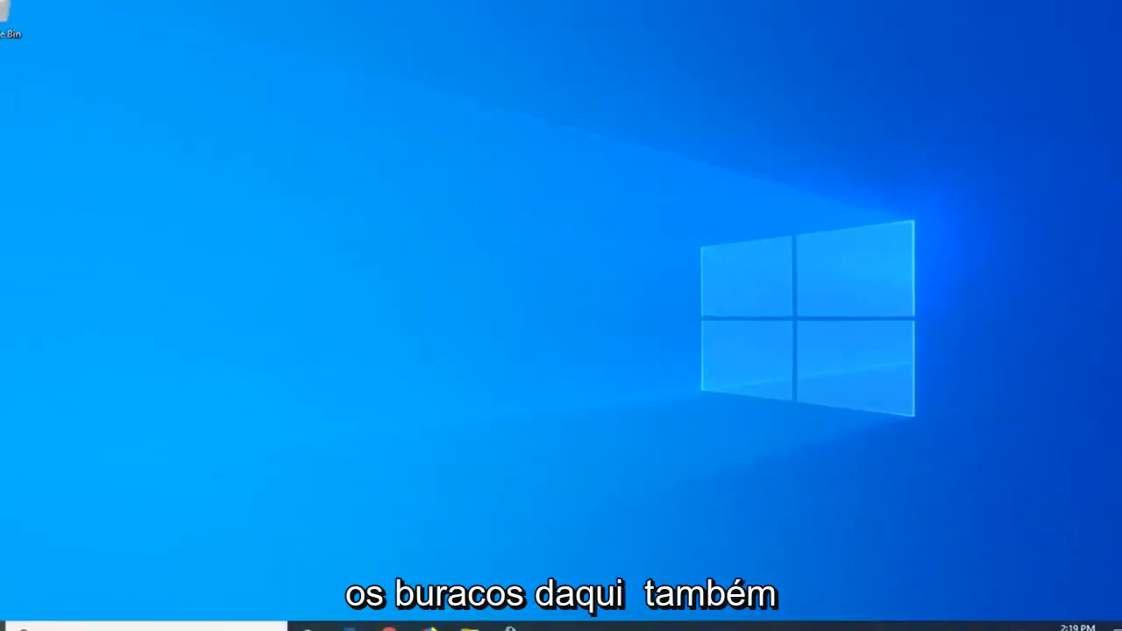
Search for Device Manager, open it, and expand the Print queues category.
{"action": "left_click", "coordinate": [10, 622]}
{"action": "type", "text": "devic"}
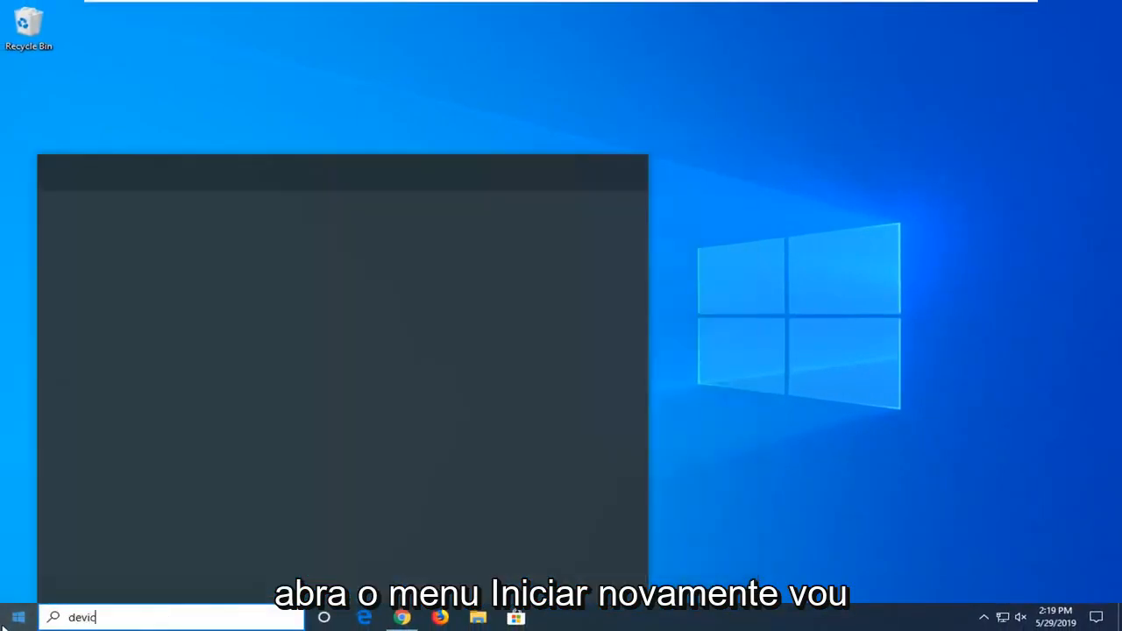
{"action": "type", "text": "e manager"}
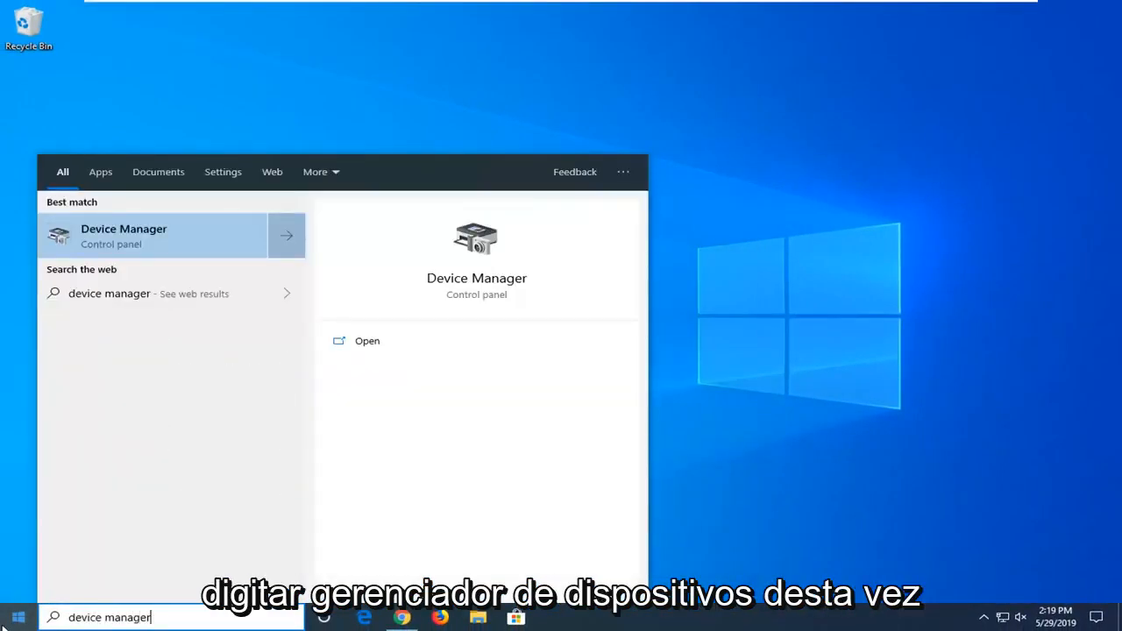
{"action": "left_click", "coordinate": [126, 238]}
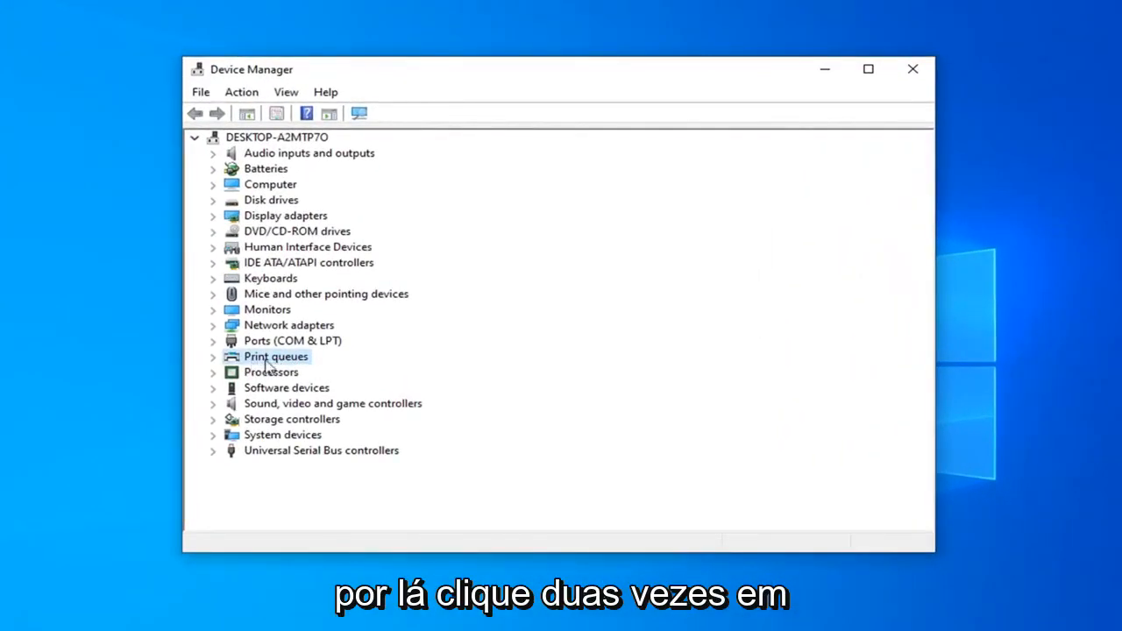
{"action": "left_click", "coordinate": [213, 359]}
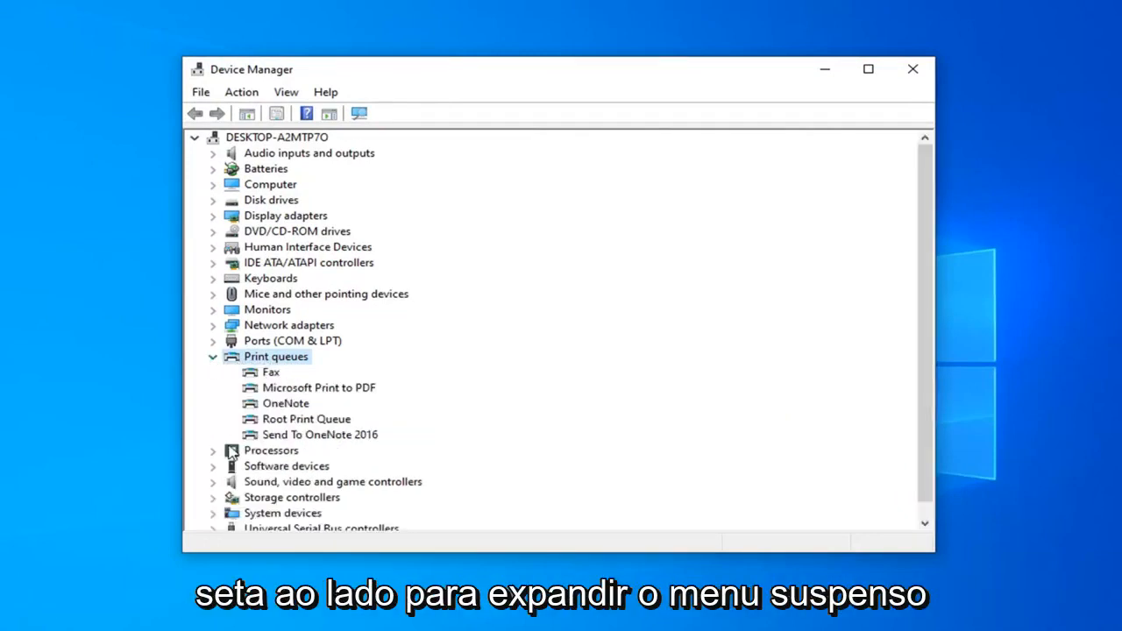
Uninstall the Microsoft Print to PDF device from the print queues.
{"action": "right_click", "coordinate": [276, 388]}
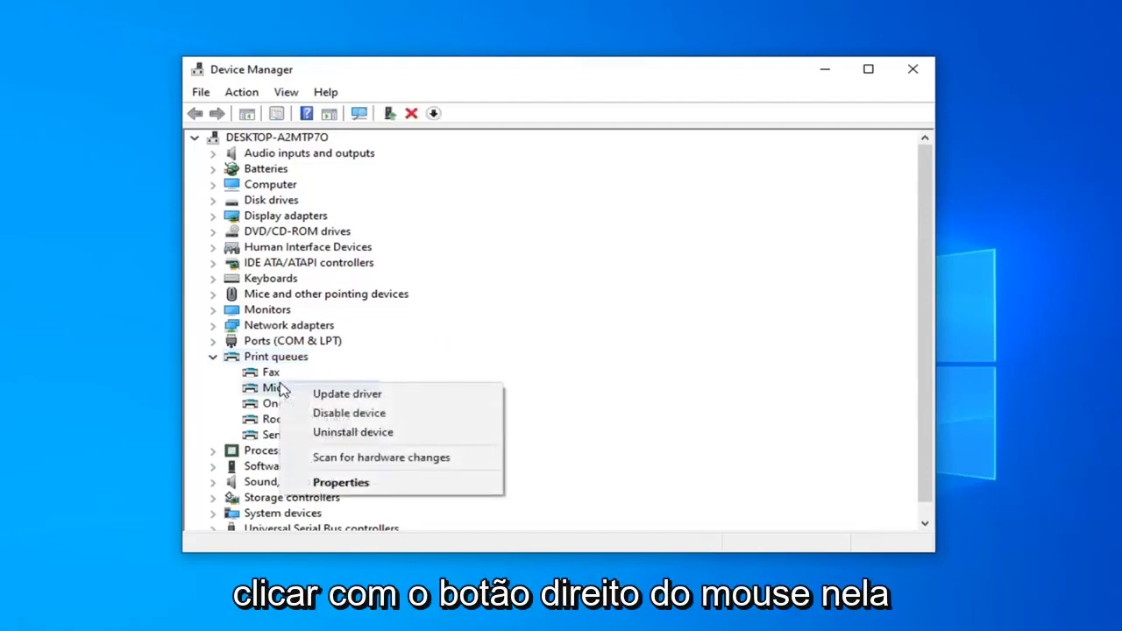
{"action": "left_click", "coordinate": [321, 433]}
{"action": "left_click", "coordinate": [614, 428]}
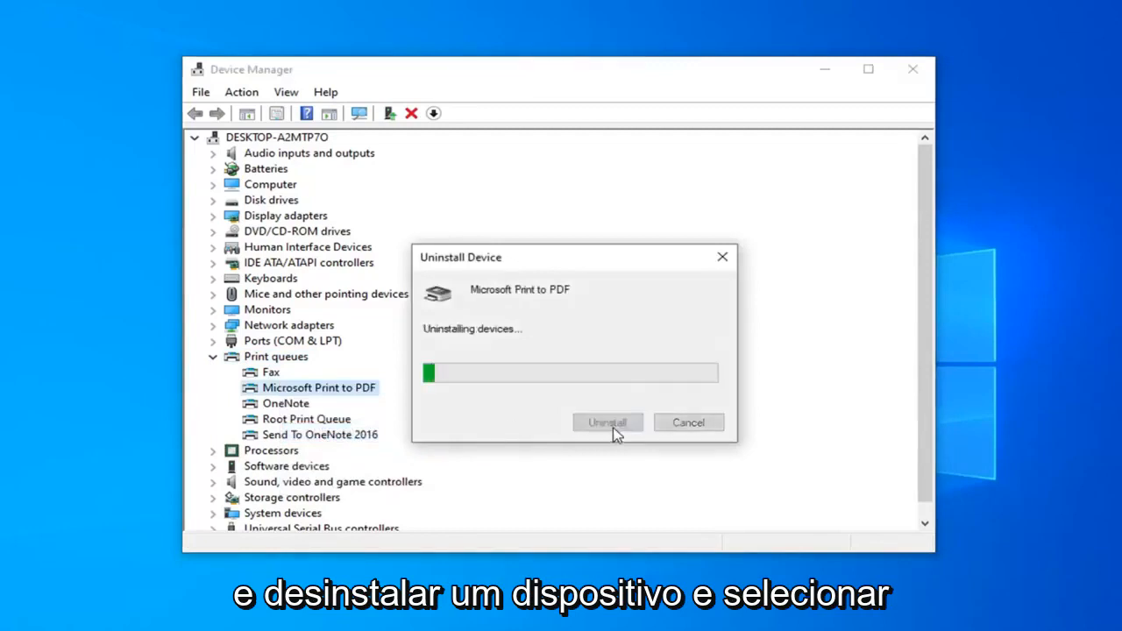